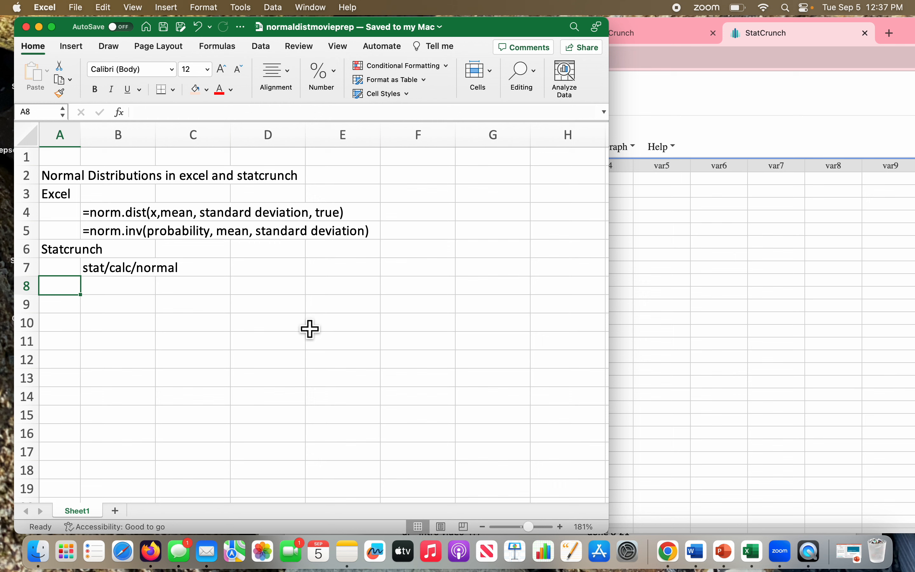
Enter the label "mean = 0; std dev = 1" in cell B10
key("Return")
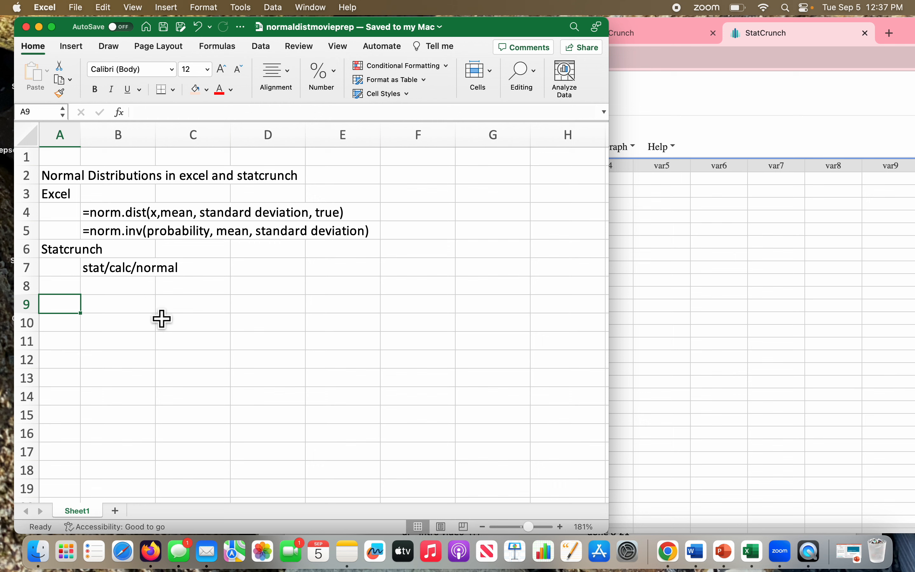
left_click(152, 329)
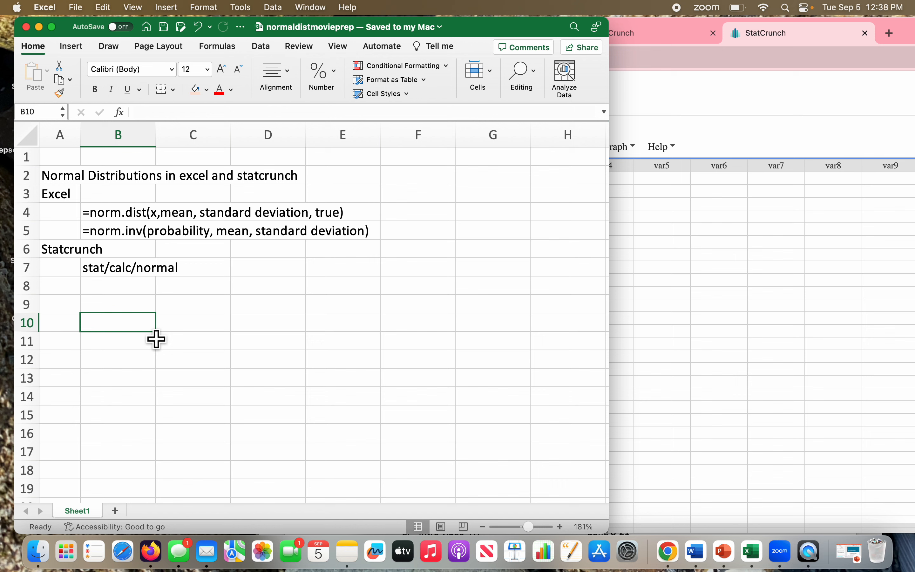
type("mean ")
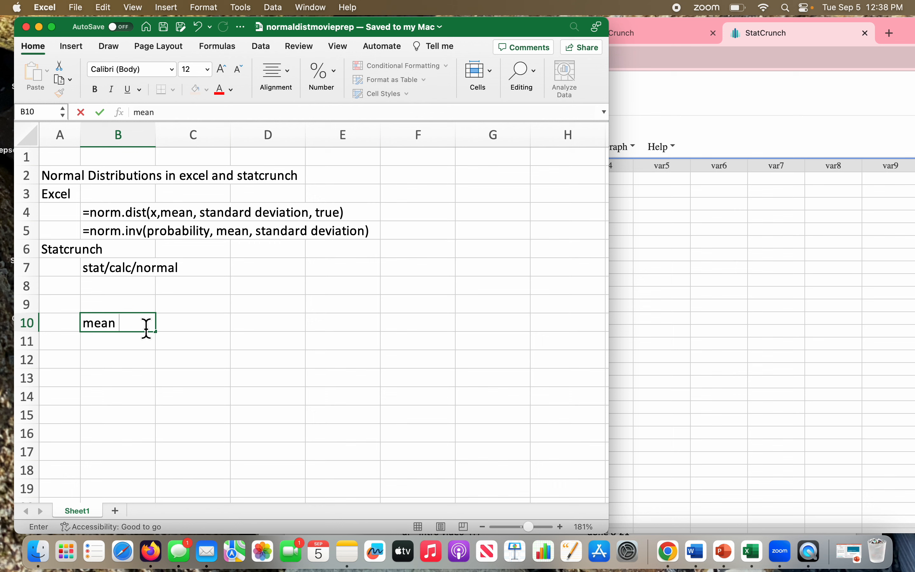
type("= 0; std dev = 1")
key("Return")
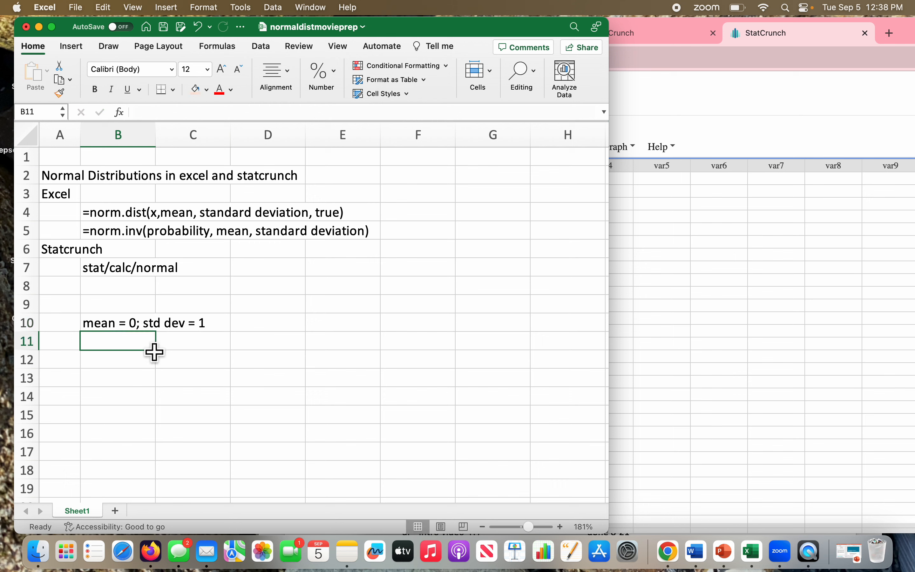
Enter the formula =norm.dist(-1,0,1,true) in cell B11 to find the cumulative probability below -1
type("=")
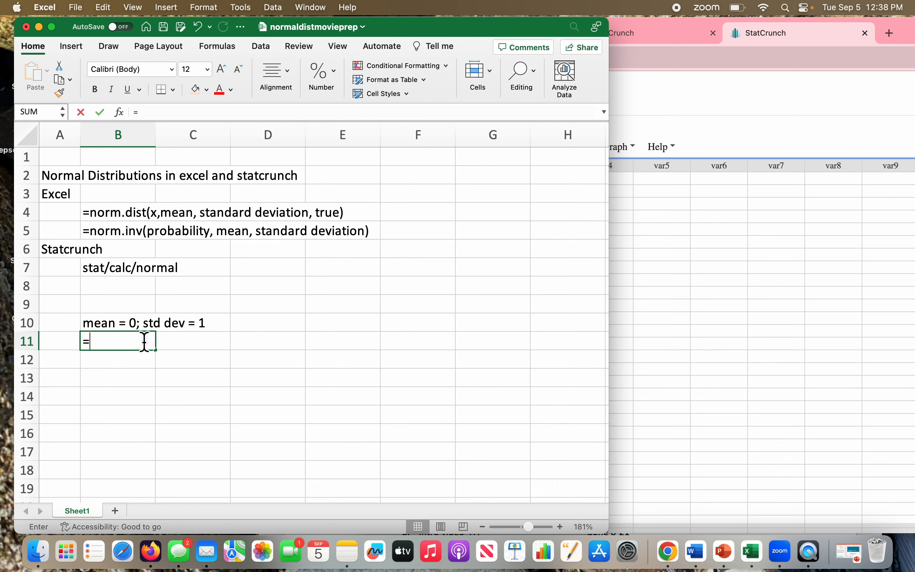
type("norm.dist")
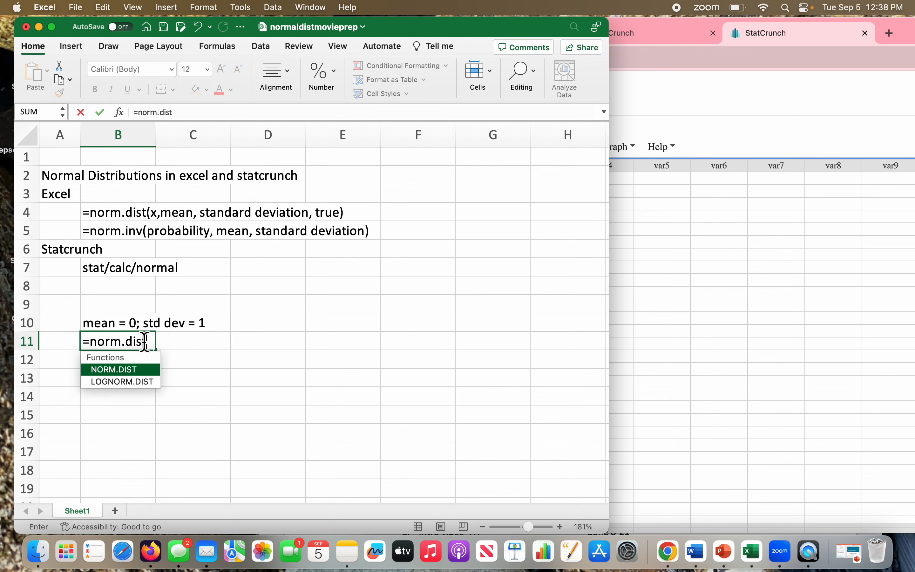
type("(")
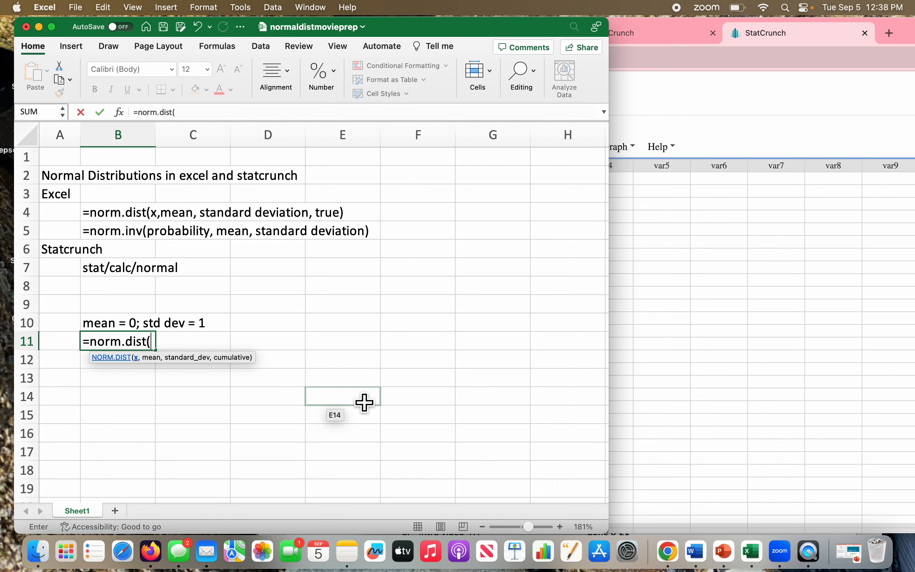
type("-1,")
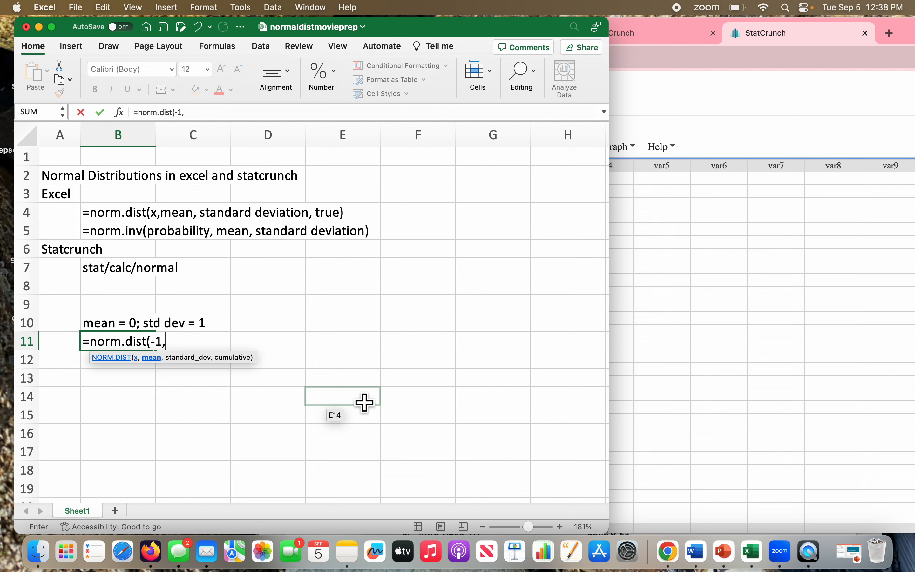
type("0,1")
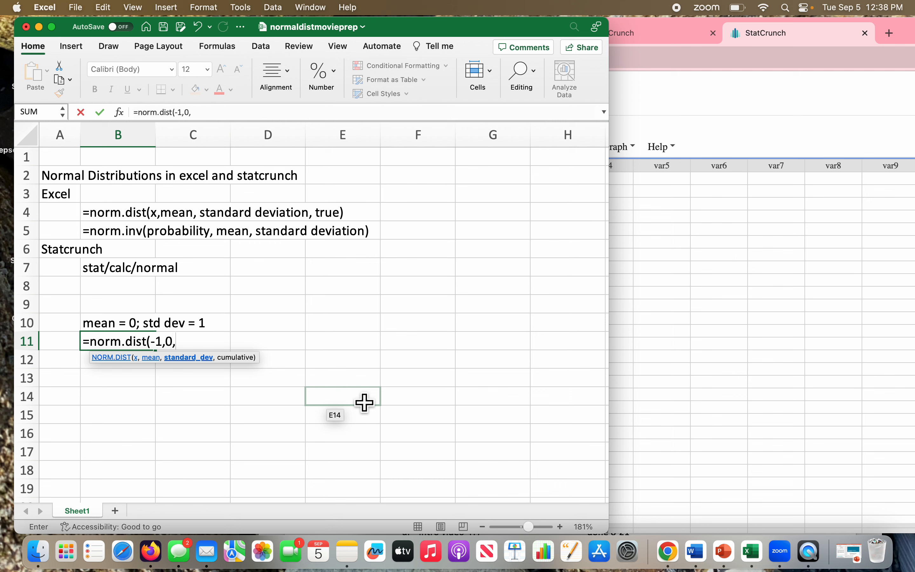
type(",tru")
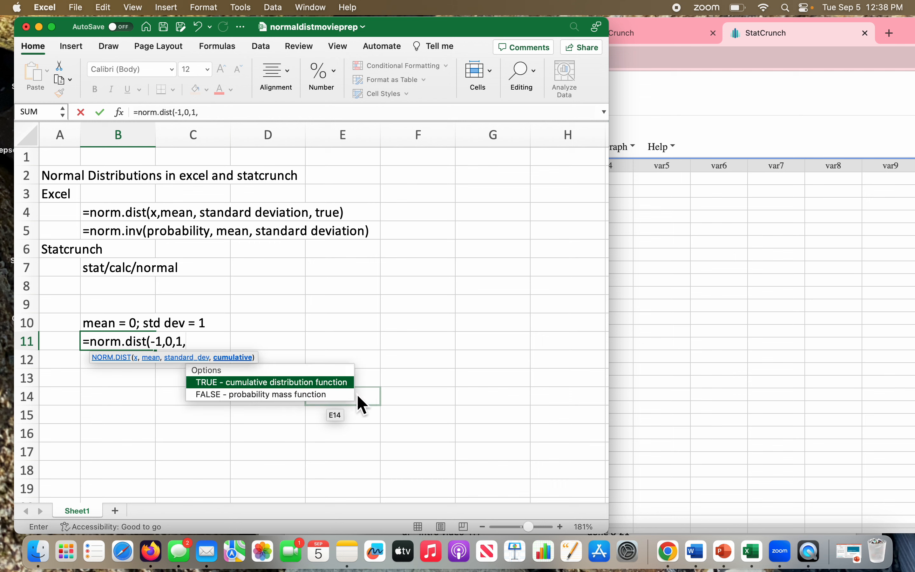
type("e)")
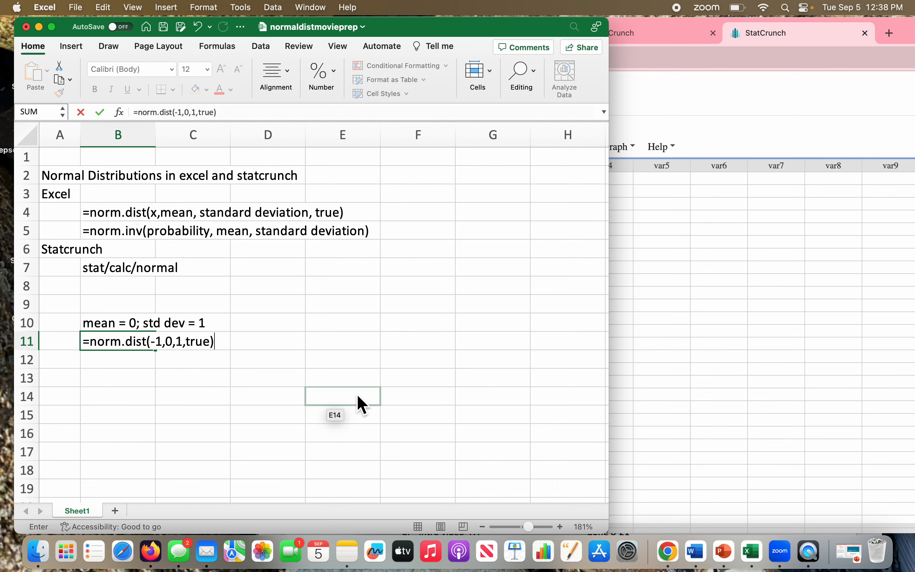
key("Return")
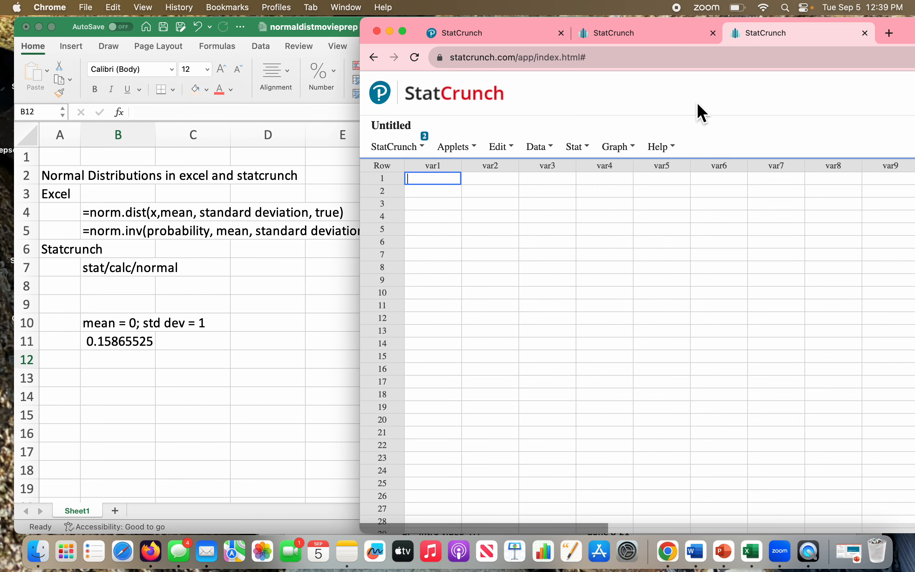
Switch to StatCrunch, open the Normal calculator and move it fully into view
left_click(700, 112)
left_click(577, 148)
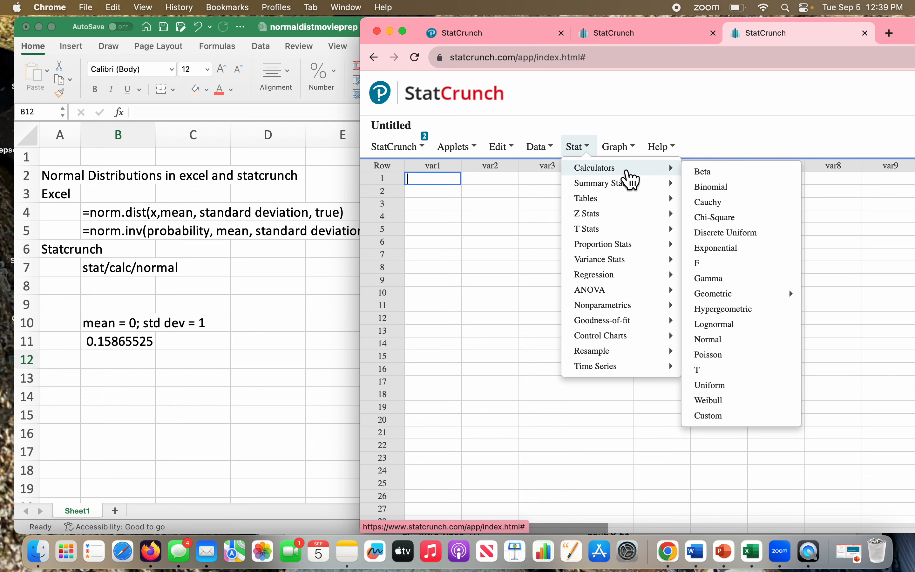
left_click(730, 343)
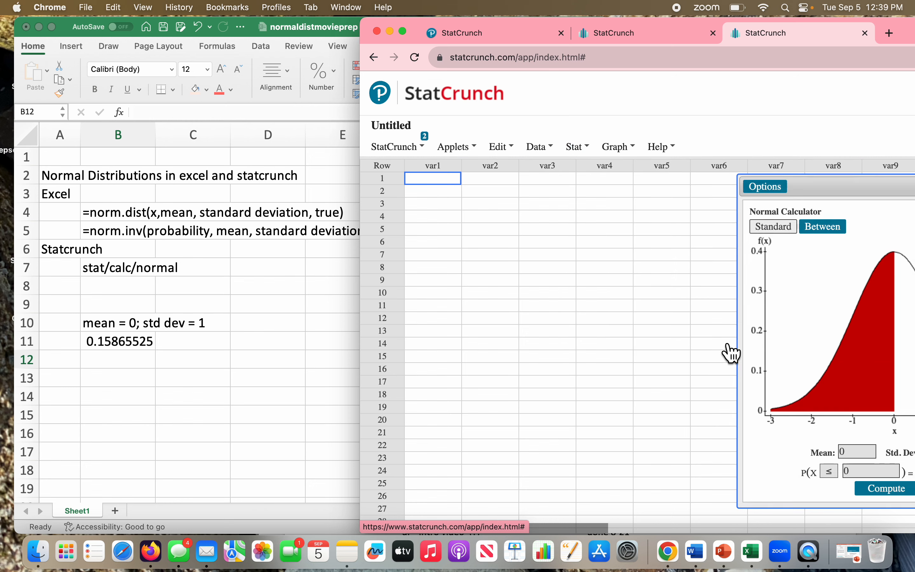
left_click_drag(874, 196, 613, 193)
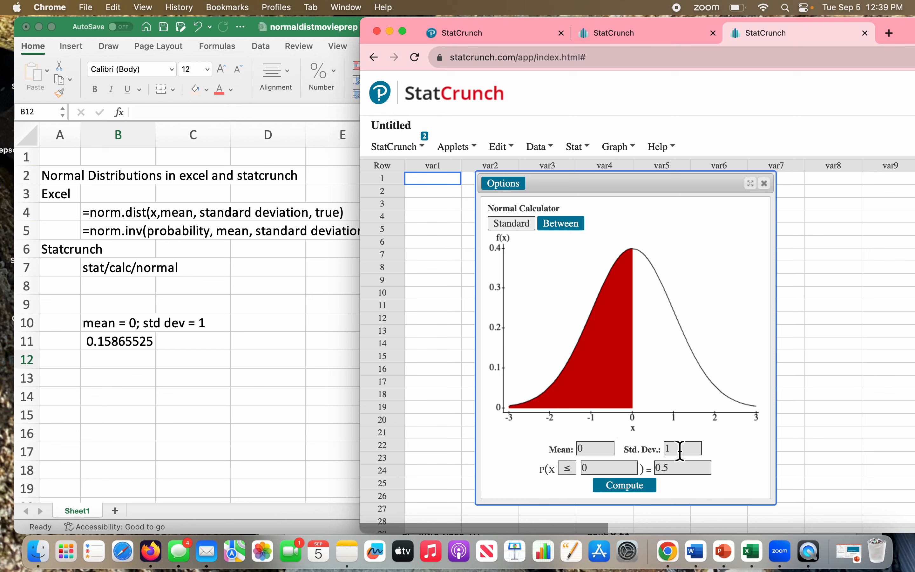
Compute P(X ≤ -1) in the Normal calculator with mean 0 and standard deviation 1
left_click(570, 469)
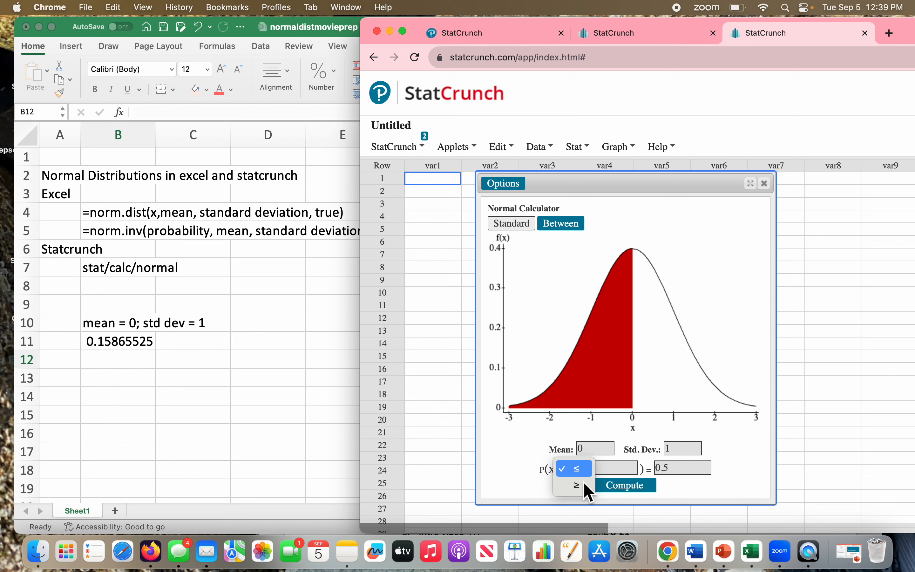
left_click(585, 471)
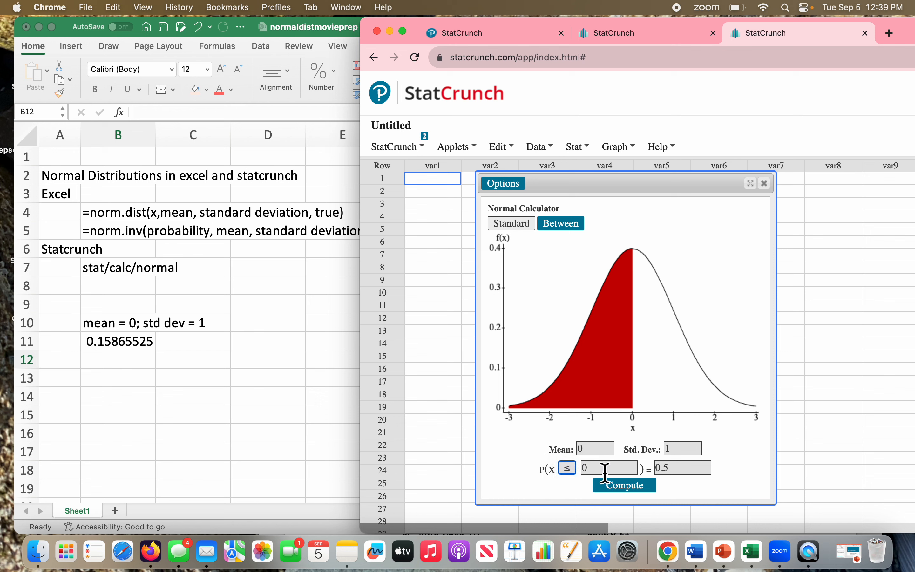
left_click_drag(602, 472, 560, 470)
type("-1")
key("Return")
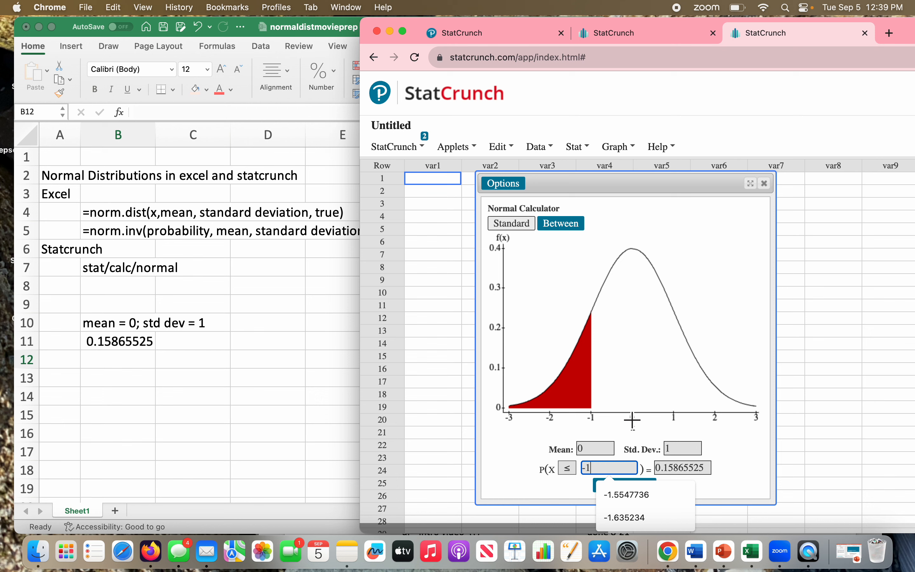
Compute P(X ≥ -1) in the Normal calculator, followed by the Between probability for -1 ≤ X ≤ 1
left_click(575, 472)
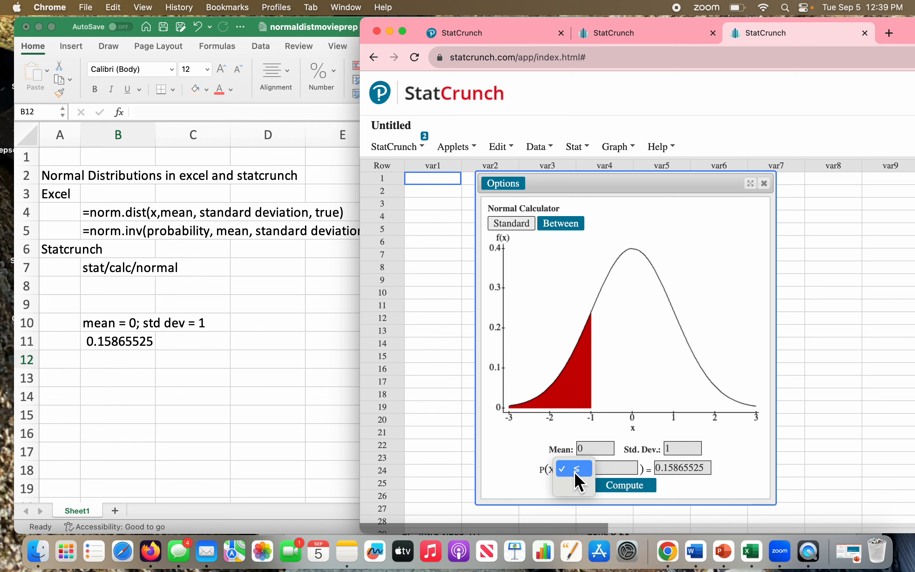
left_click(583, 489)
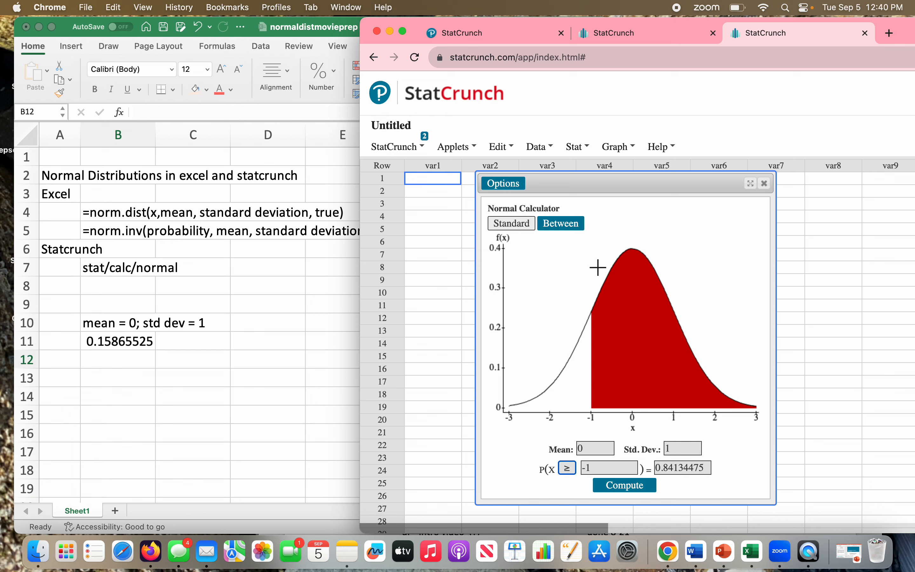
left_click(574, 243)
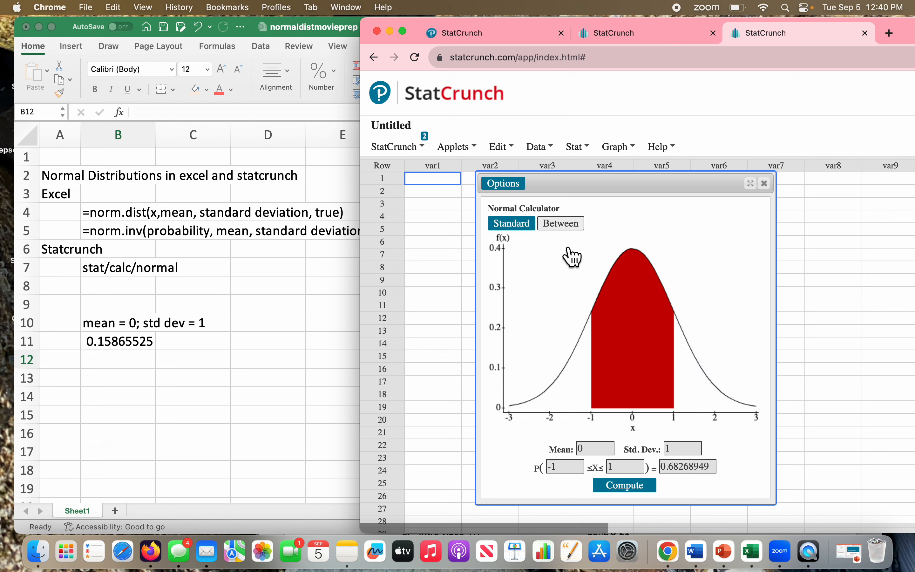
left_click(564, 473)
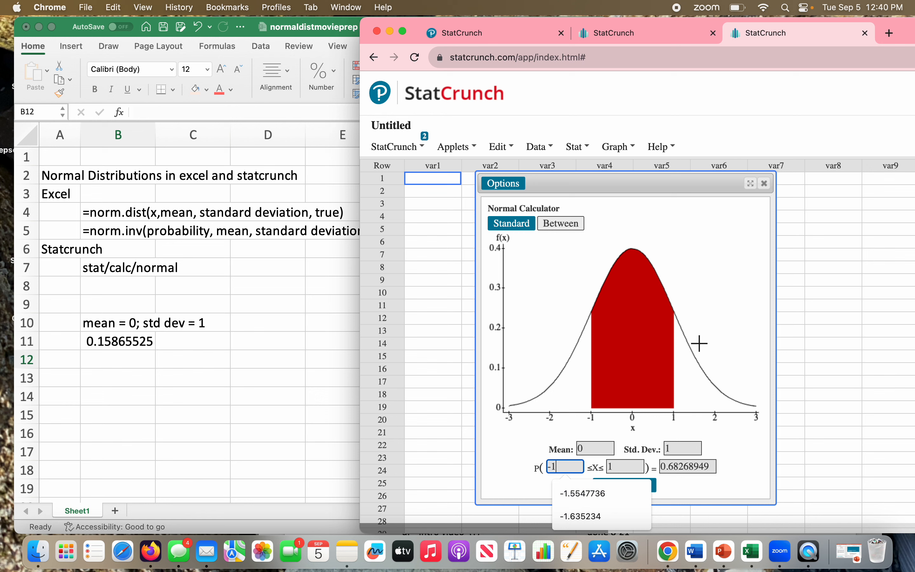
left_click(745, 447)
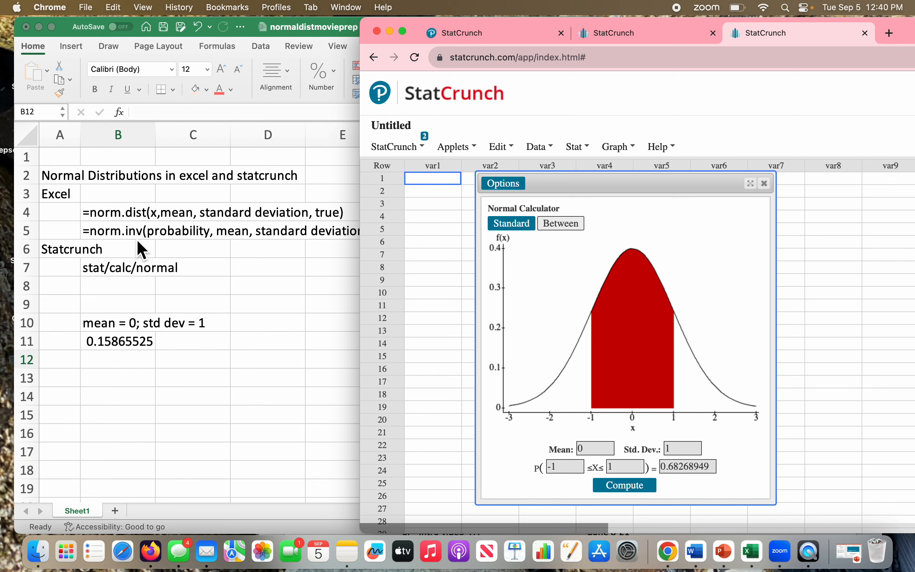
Switch to Excel and enter the formula =norm.inv(.84,0,1) in cell B12, leaving that cell selected
left_click(118, 362)
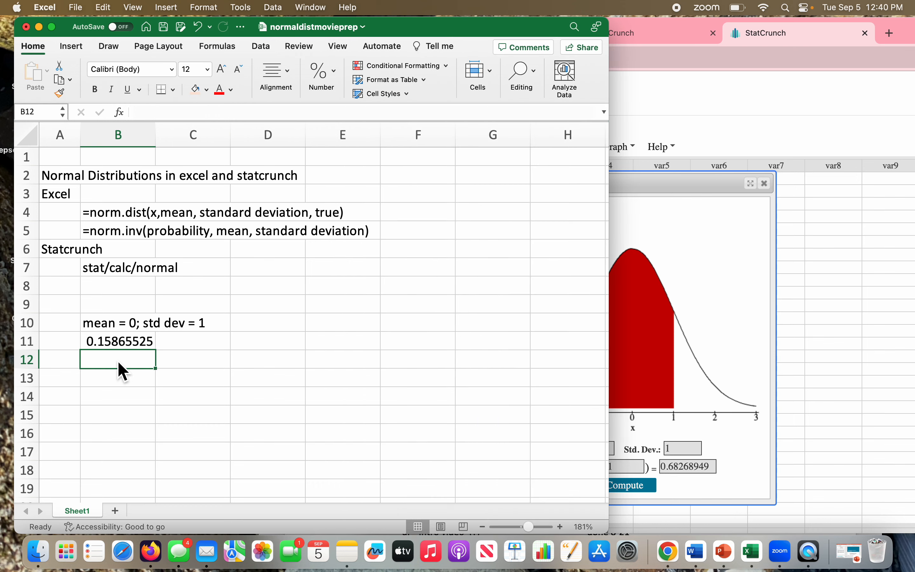
type("=norm.i")
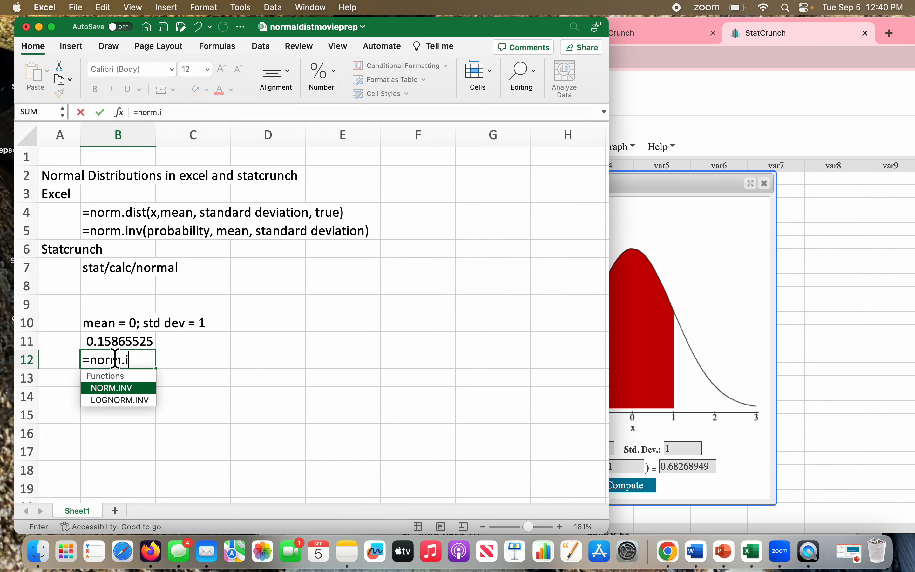
type("nv(")
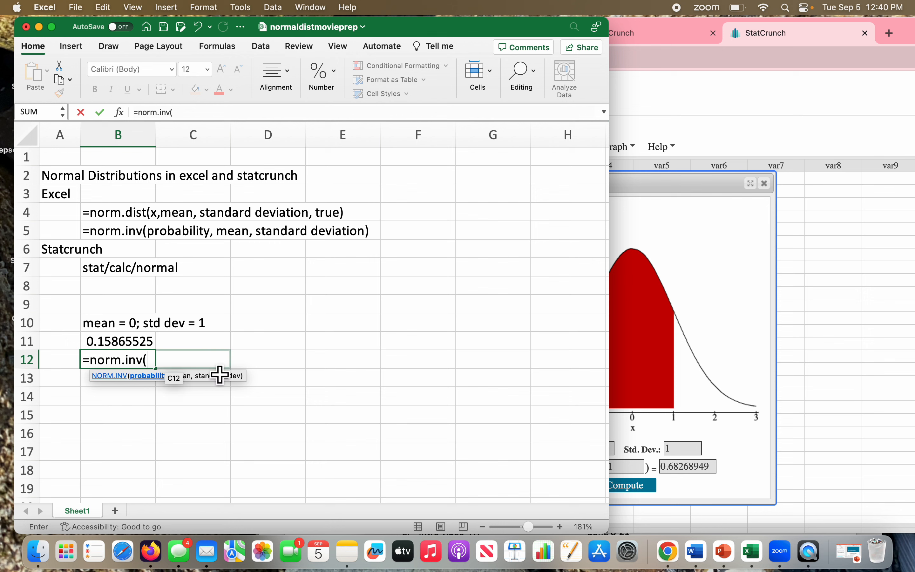
type(".84")
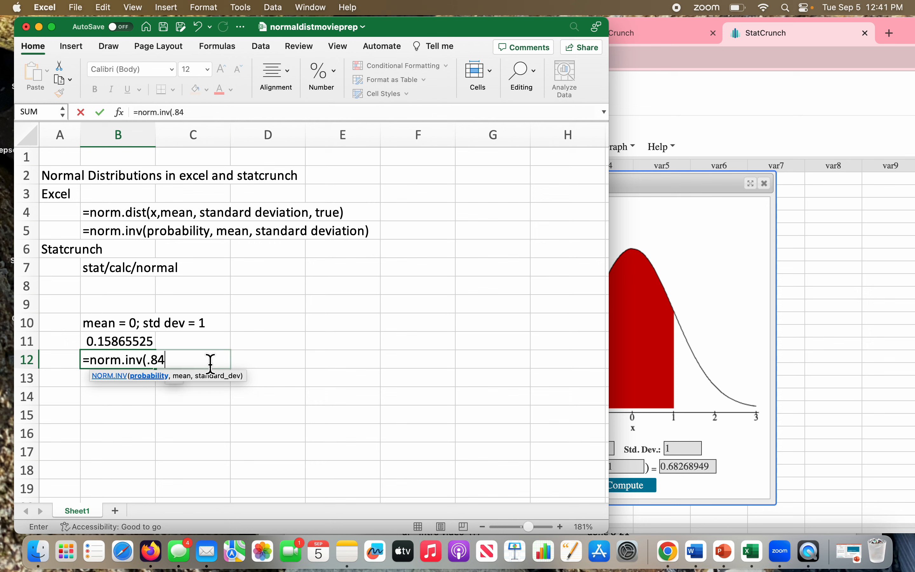
type(",0")
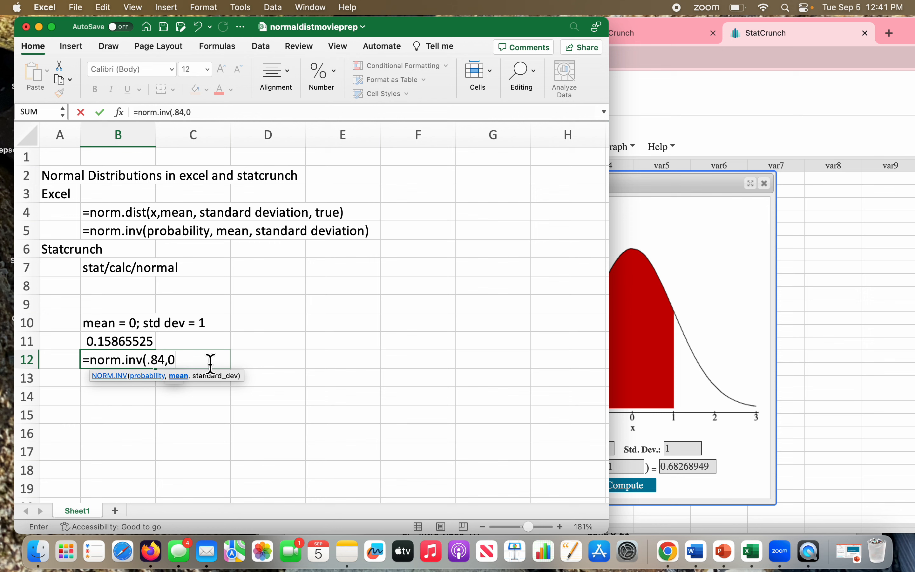
type(",1)")
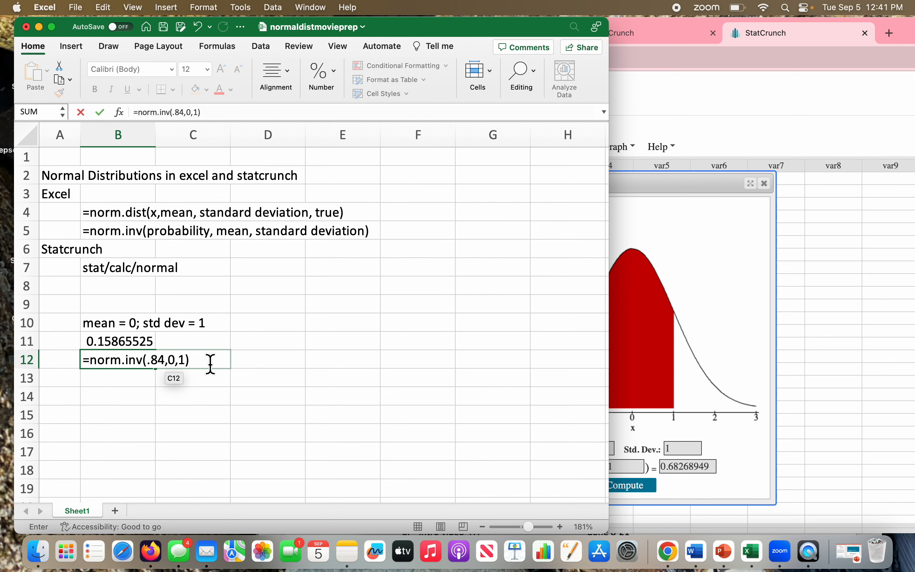
key("Return")
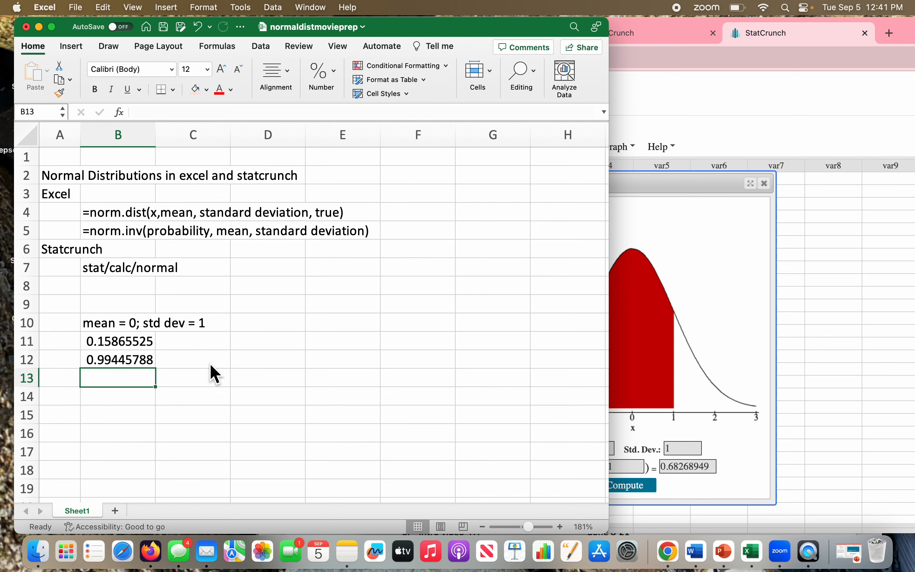
left_click(137, 359)
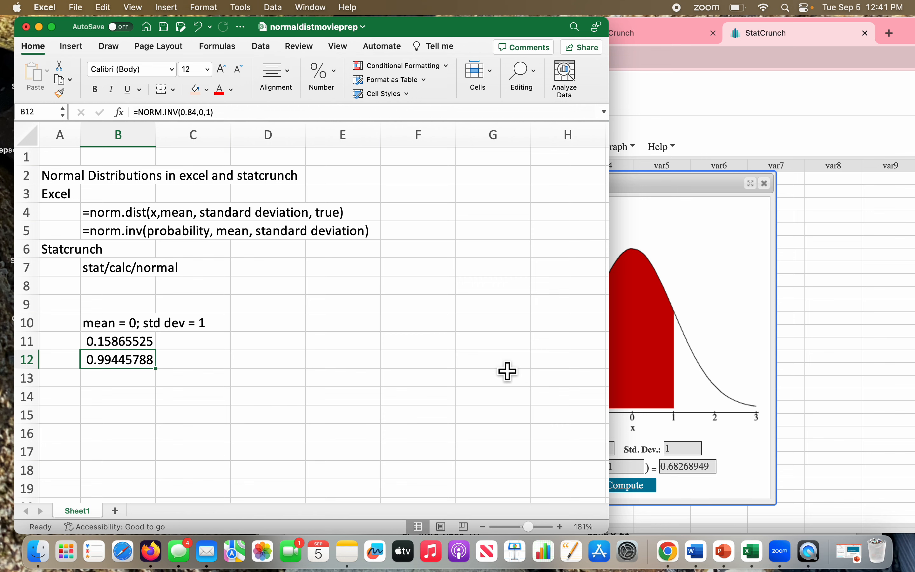
Switch to StatCrunch and compute P(X ≤ 1) in the Normal calculator's Standard mode
left_click(691, 332)
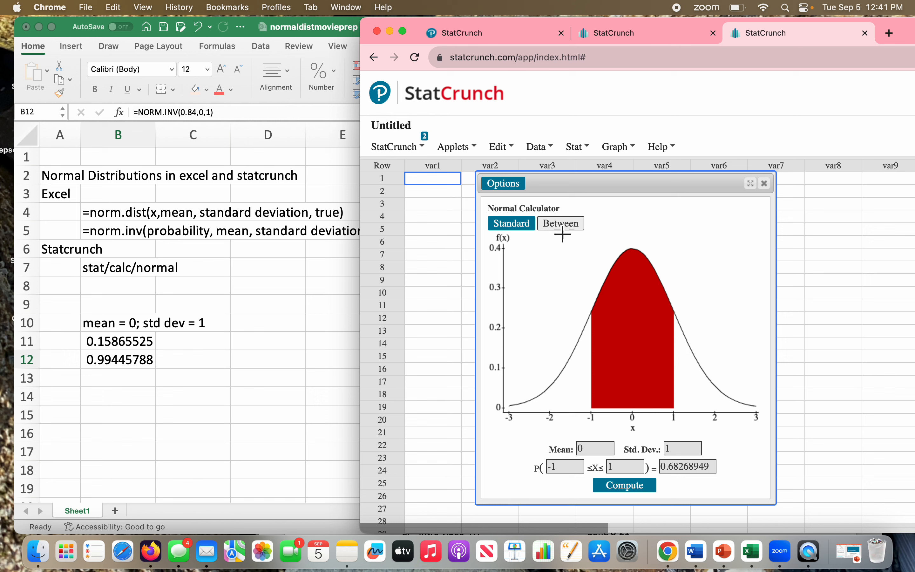
left_click(517, 236)
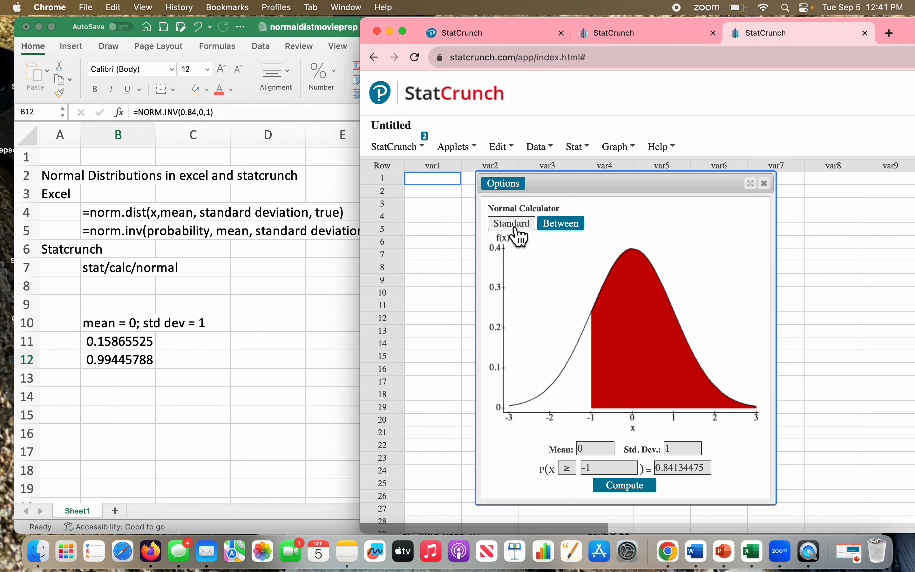
left_click(599, 469)
left_click(571, 468)
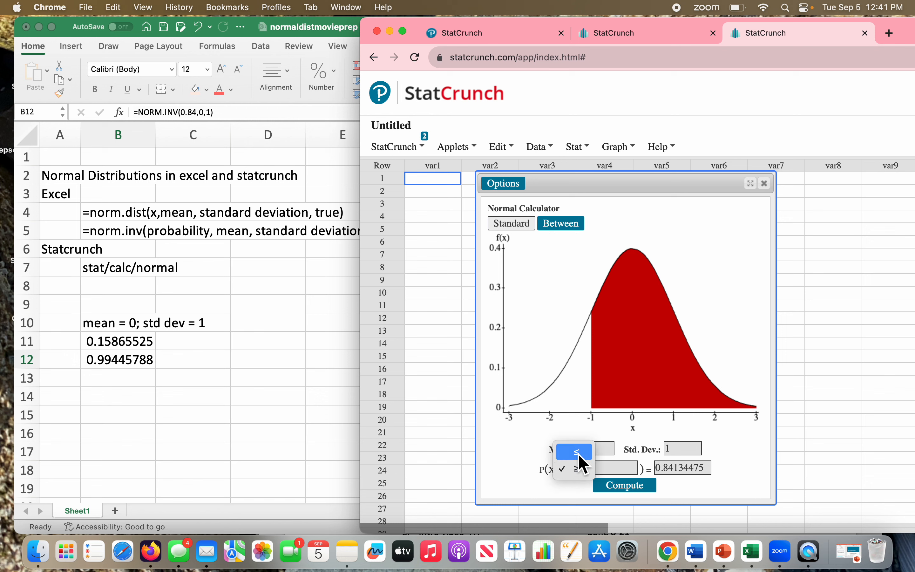
left_click(578, 454)
left_click(599, 475)
key("Left")
key("BackSpace")
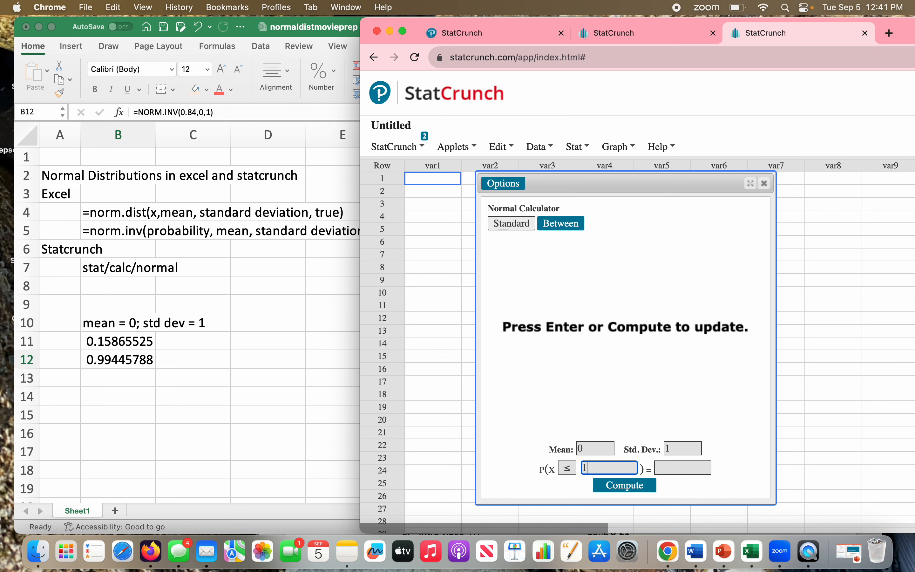
key("Return")
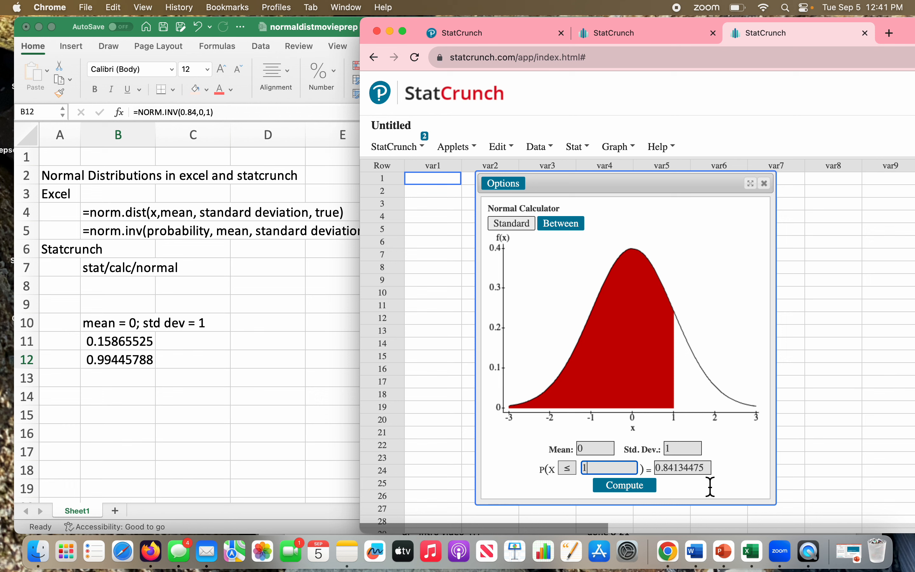
left_click(569, 226)
left_click(524, 227)
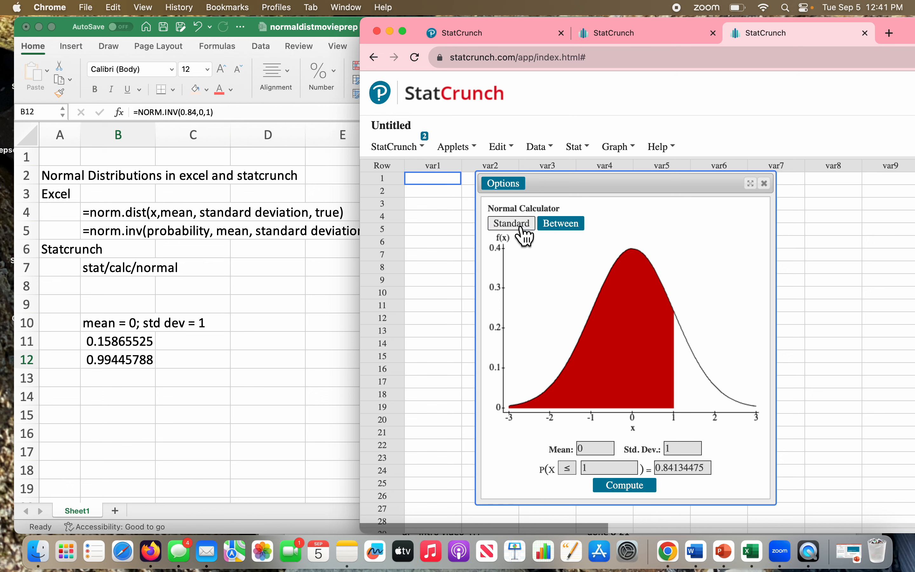